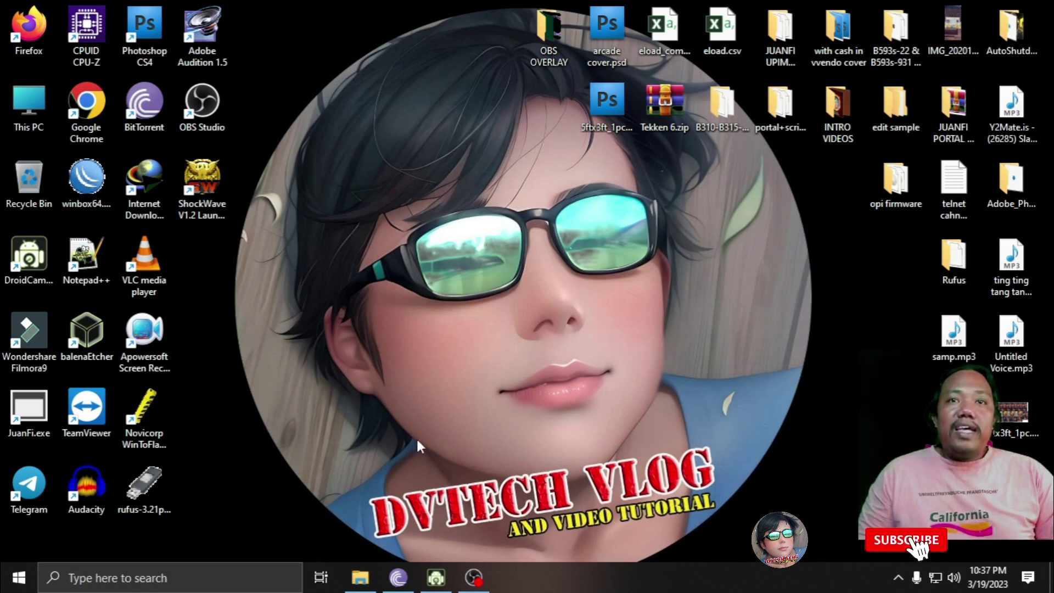
- Restore Explorer and open JUANFI 4.1 BIN FILES > bin files 4.1 > WirelessBase > ES8622
left_click(359, 577)
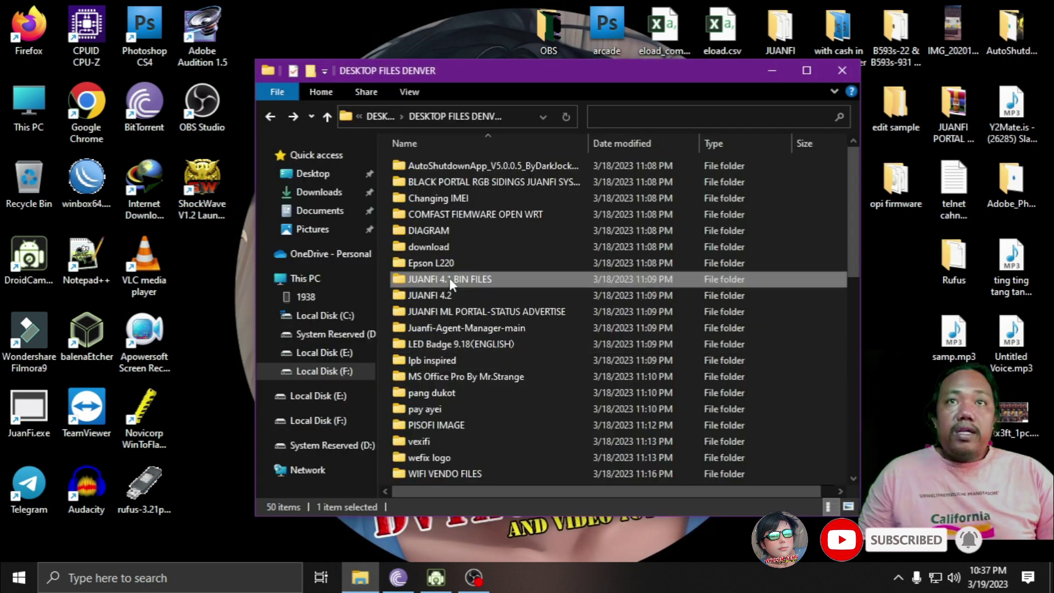
mouse_move(451, 278)
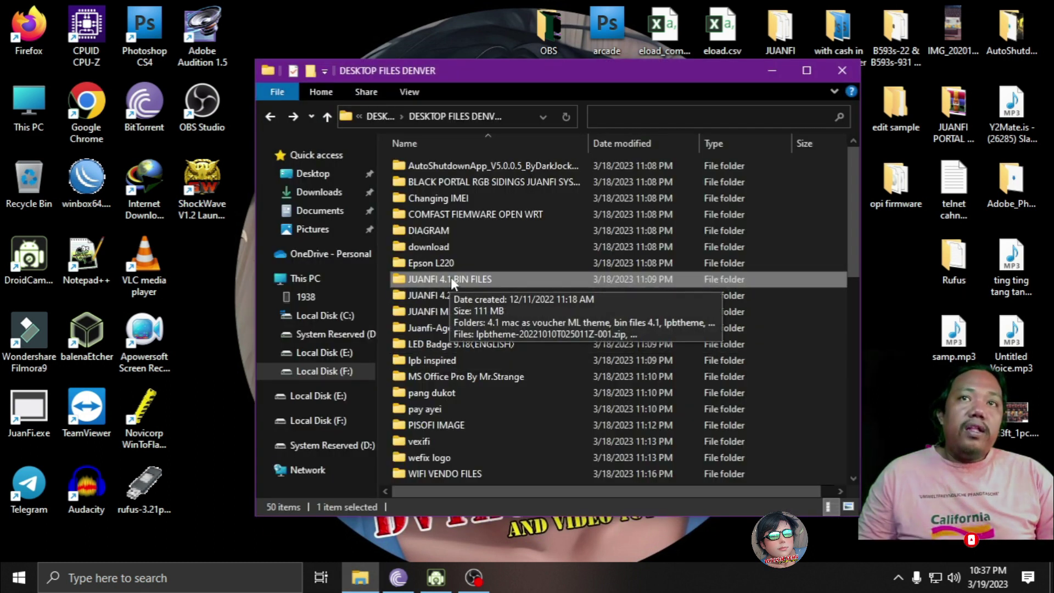
double_click(455, 279)
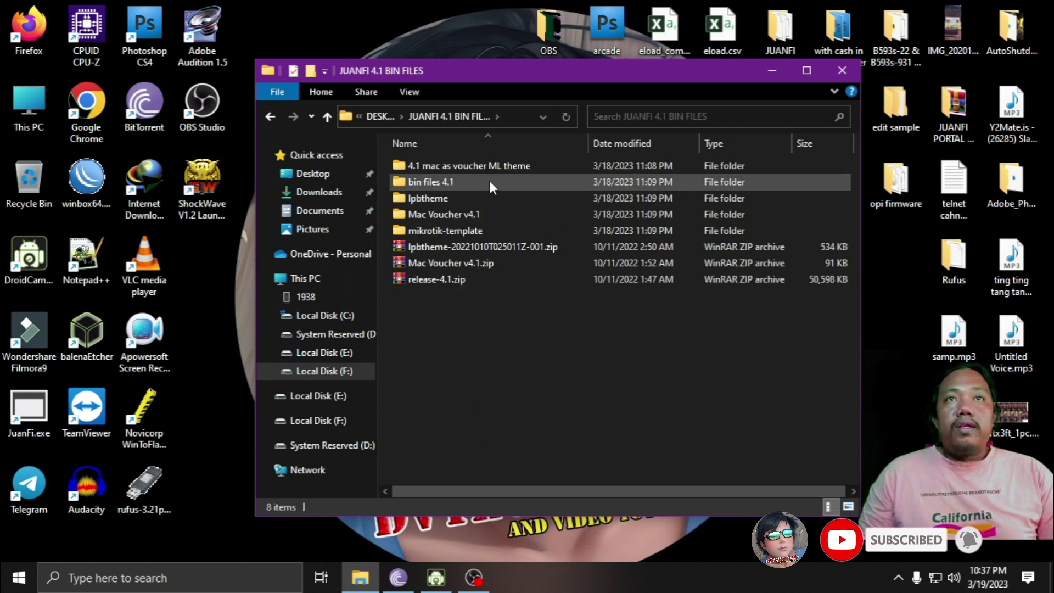
mouse_move(489, 180)
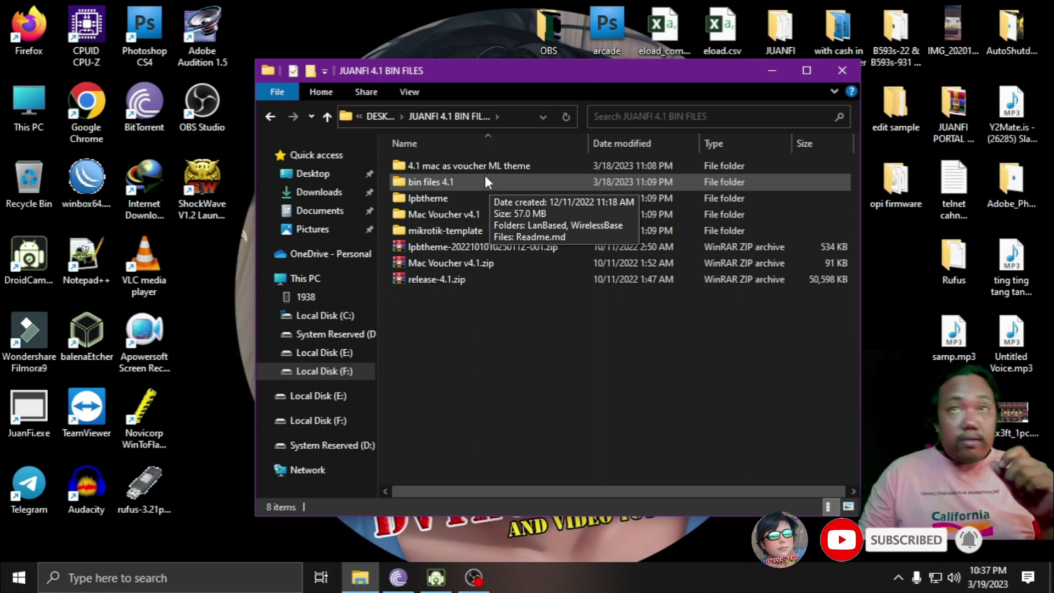
double_click(451, 179)
left_click(450, 182)
double_click(451, 181)
left_click(435, 161)
double_click(435, 161)
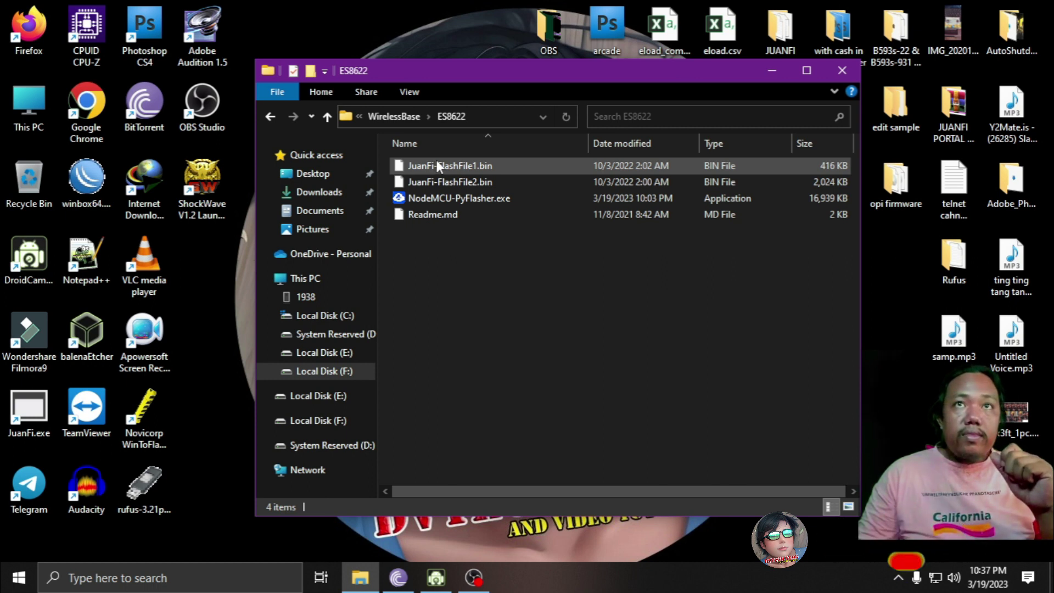
- Launch NodeMCU-PyFlasher.exe and view the Serial port list twice without choosing a port
left_click(443, 197)
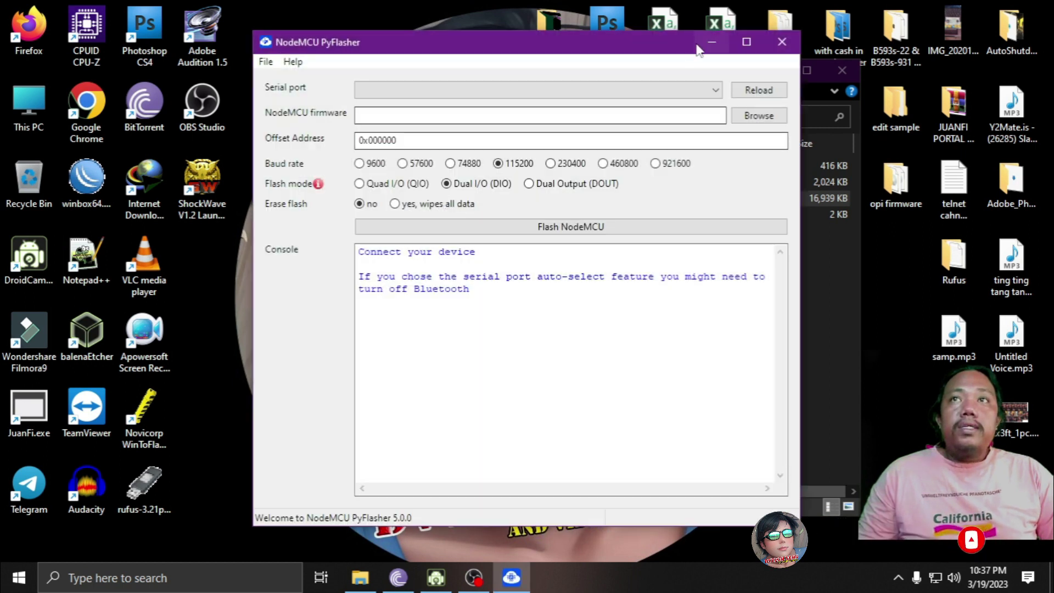
left_click(705, 90)
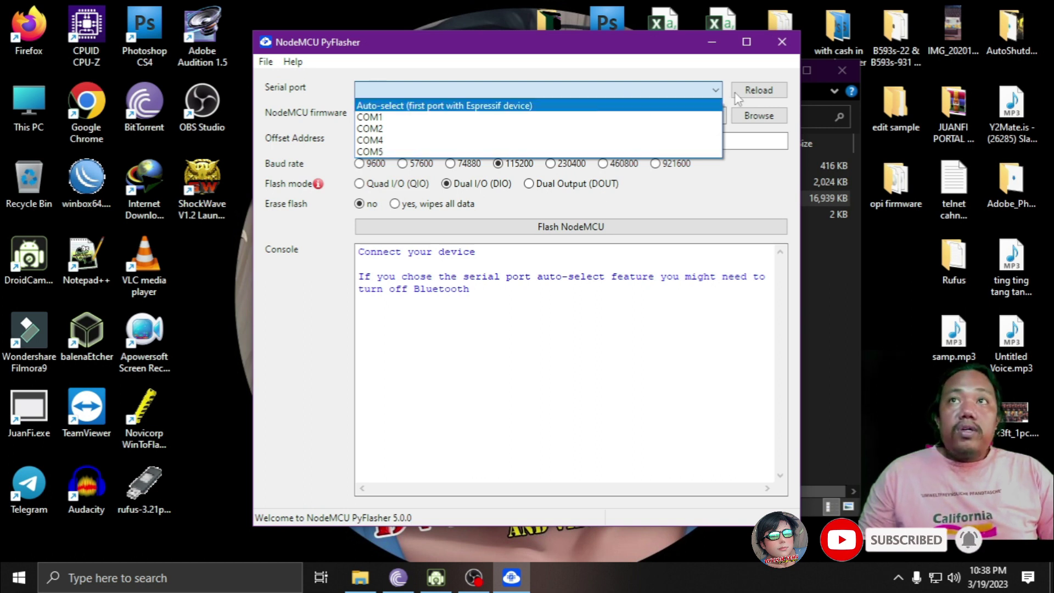
left_click(756, 96)
left_click(704, 93)
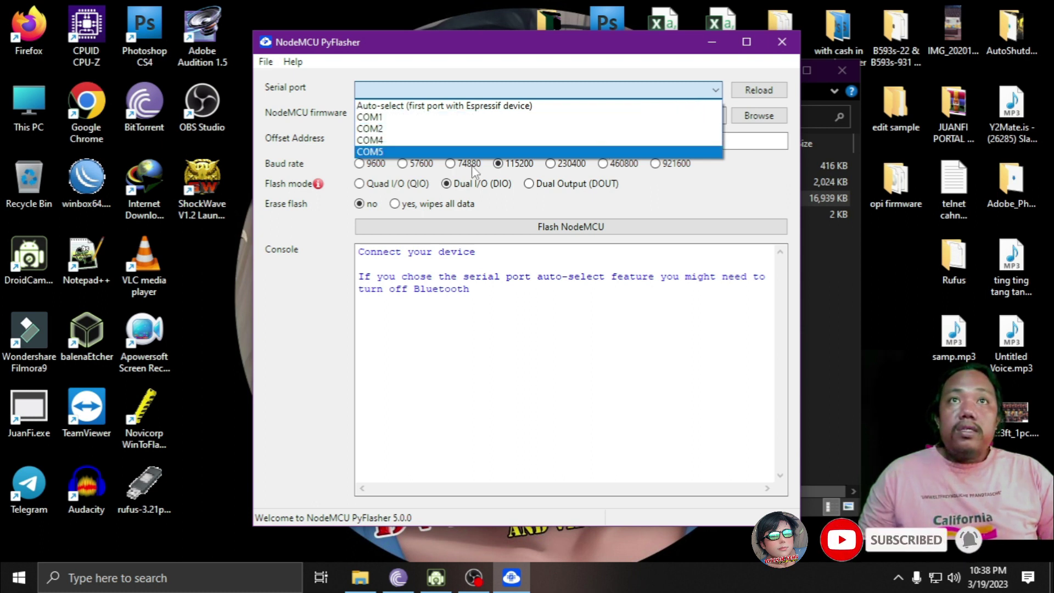
left_click(562, 334)
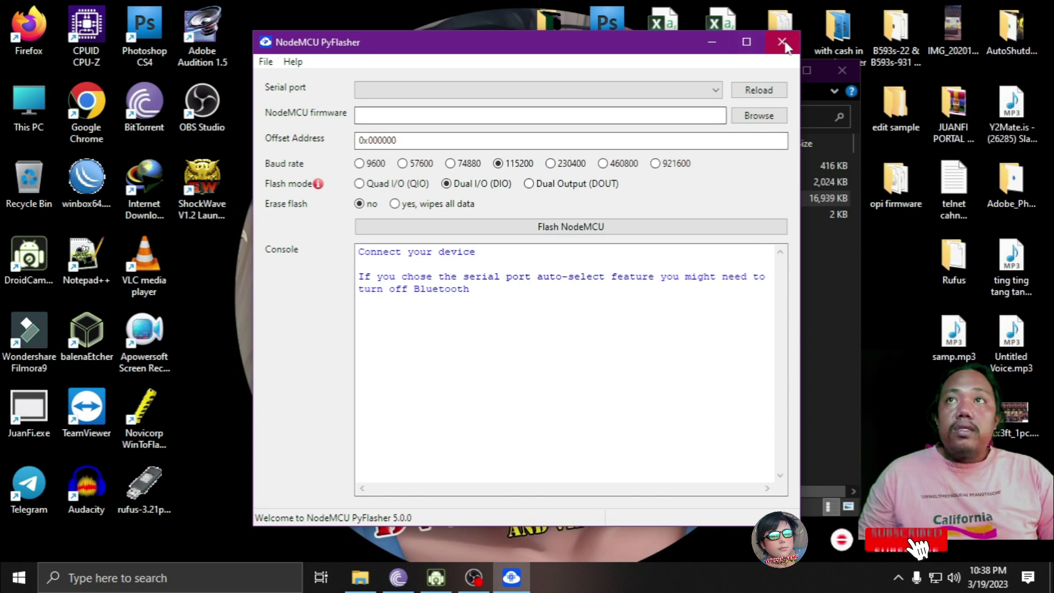
- Close and relaunch the flasher, then check the serial port list again
left_click(783, 42)
double_click(472, 196)
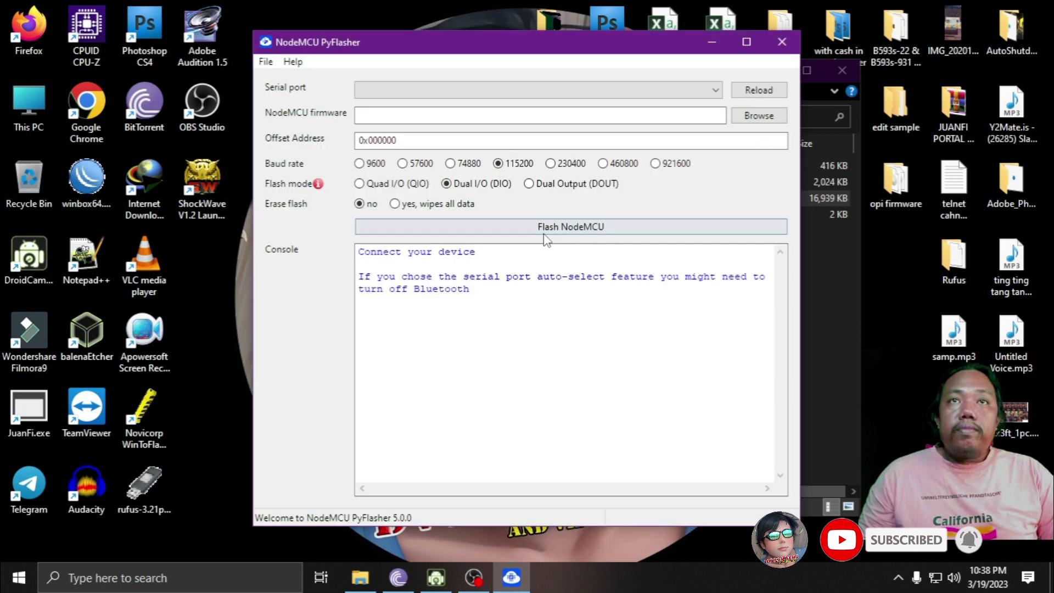
left_click(709, 91)
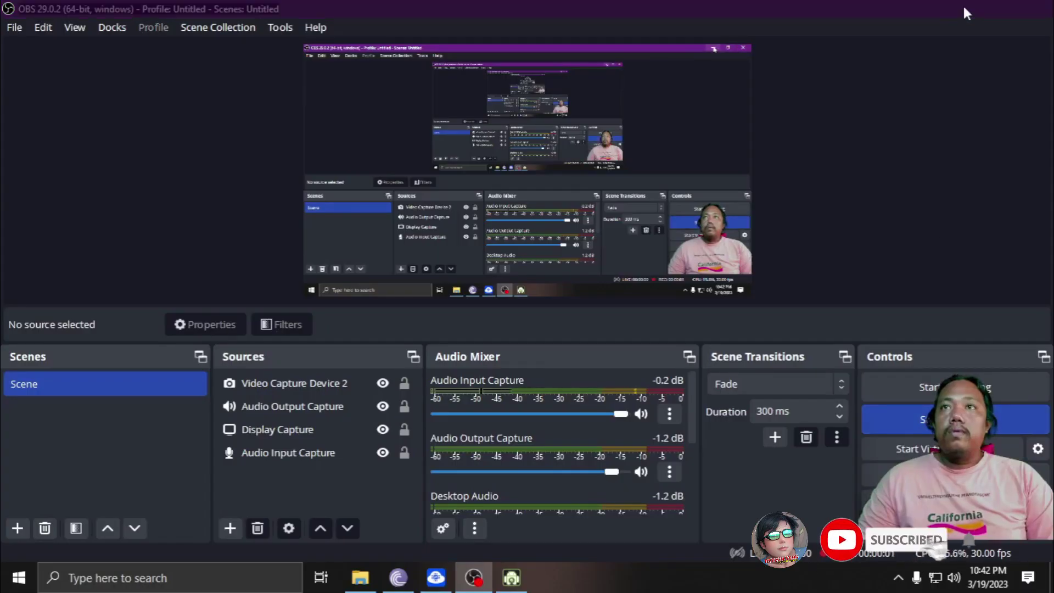
- Minimize the OBS Studio and DroidCam Client windows to clear the desktop
left_click(964, 7)
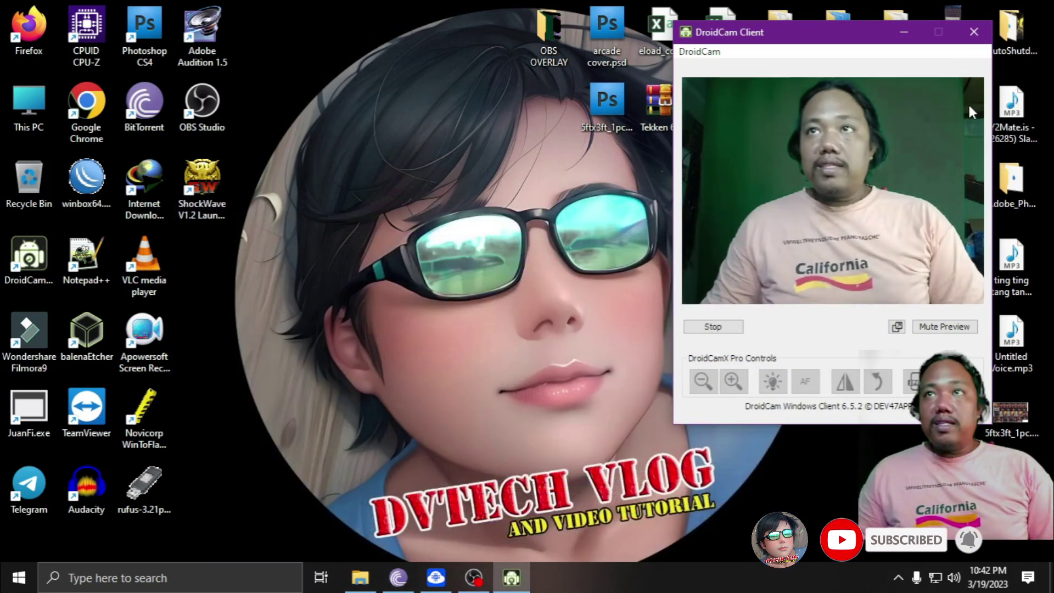
left_click(904, 31)
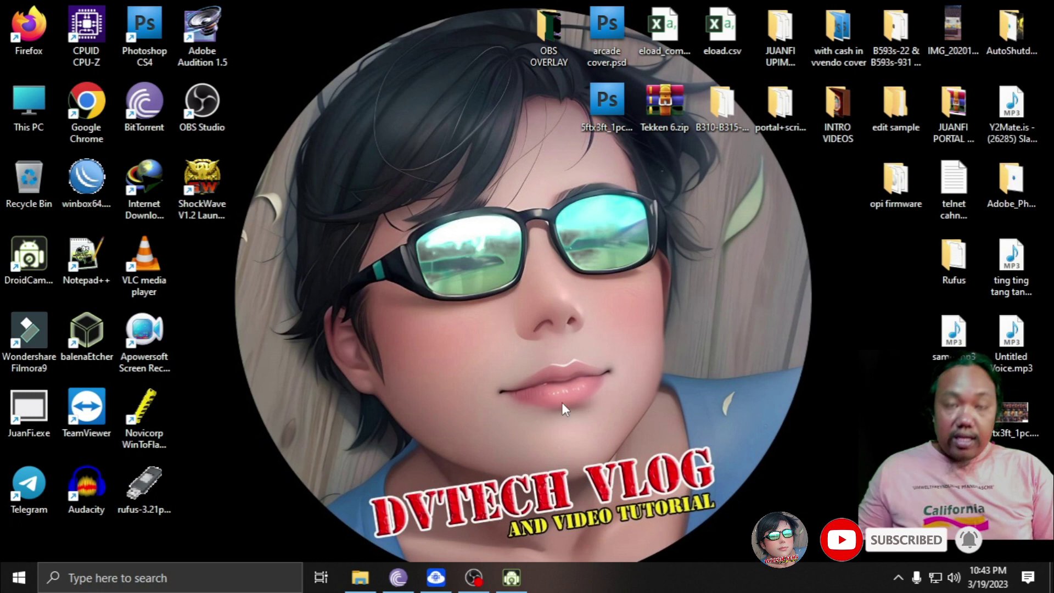
- Relaunch PyFlasher from the ES8622 folder and select COM25 as the serial port
left_click(362, 586)
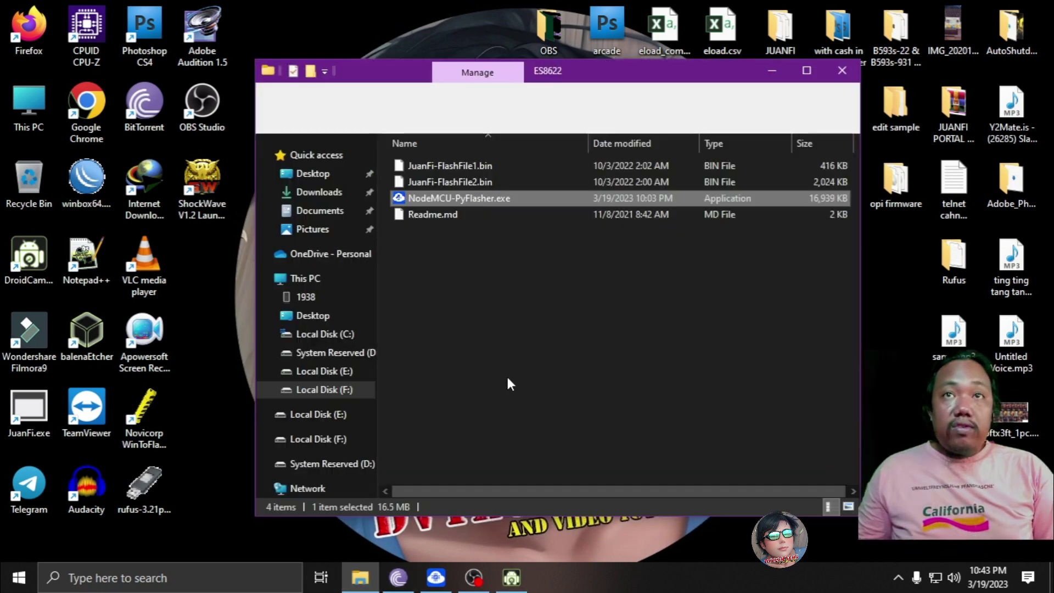
double_click(447, 199)
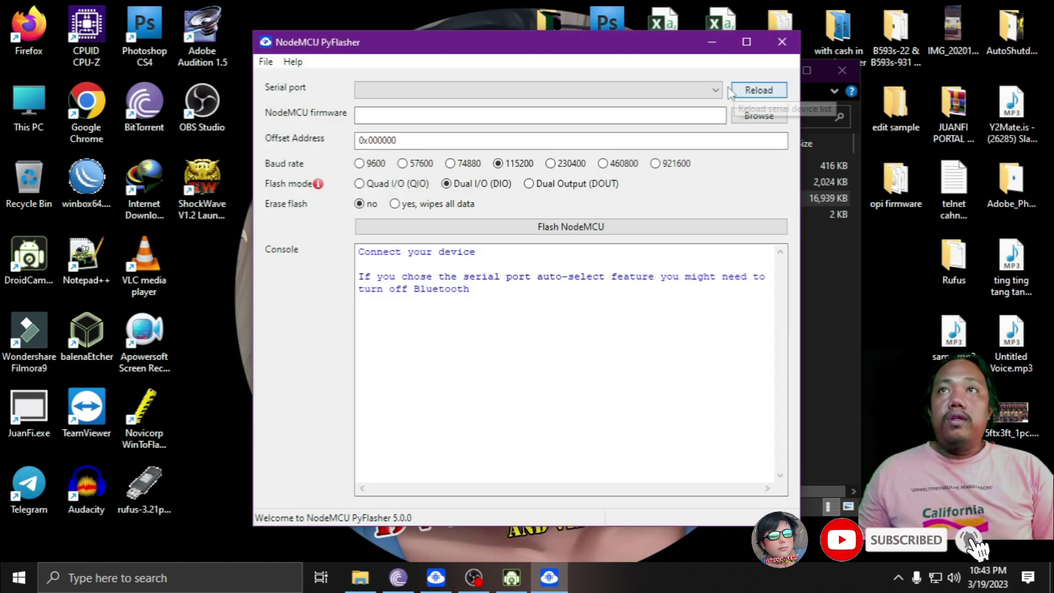
left_click(715, 89)
left_click(472, 164)
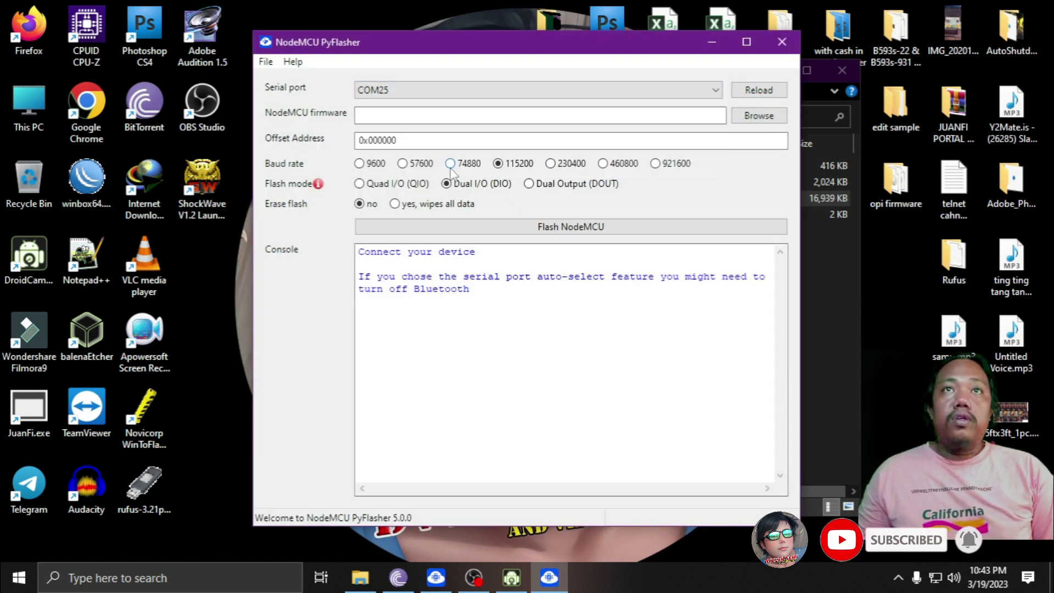
- Load JuanFi-FlashFile1.bin, set Erase flash to 'yes, wipes all data', and start flashing
left_click(517, 114)
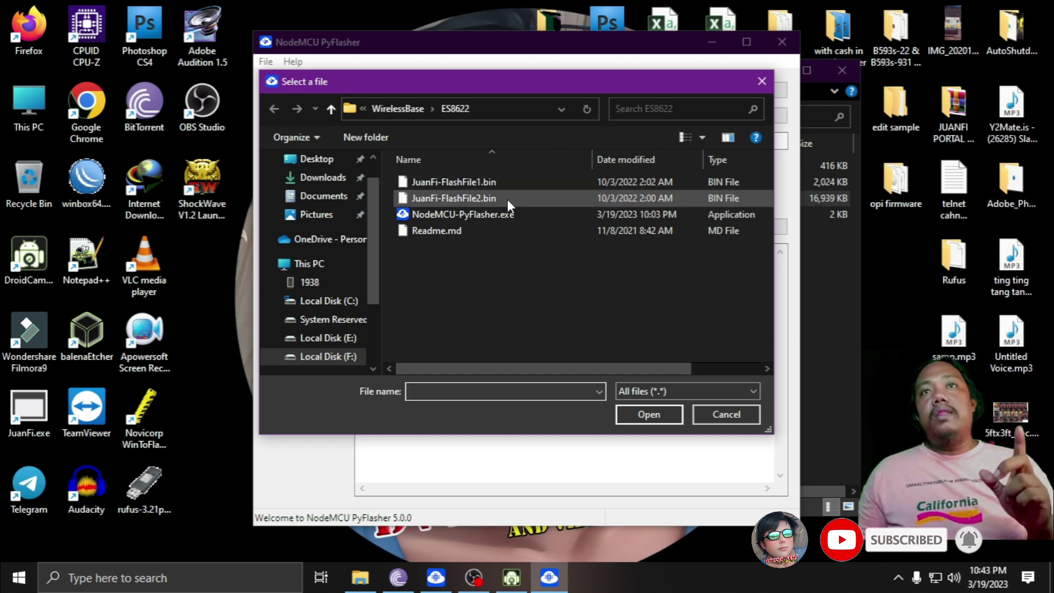
left_click(492, 182)
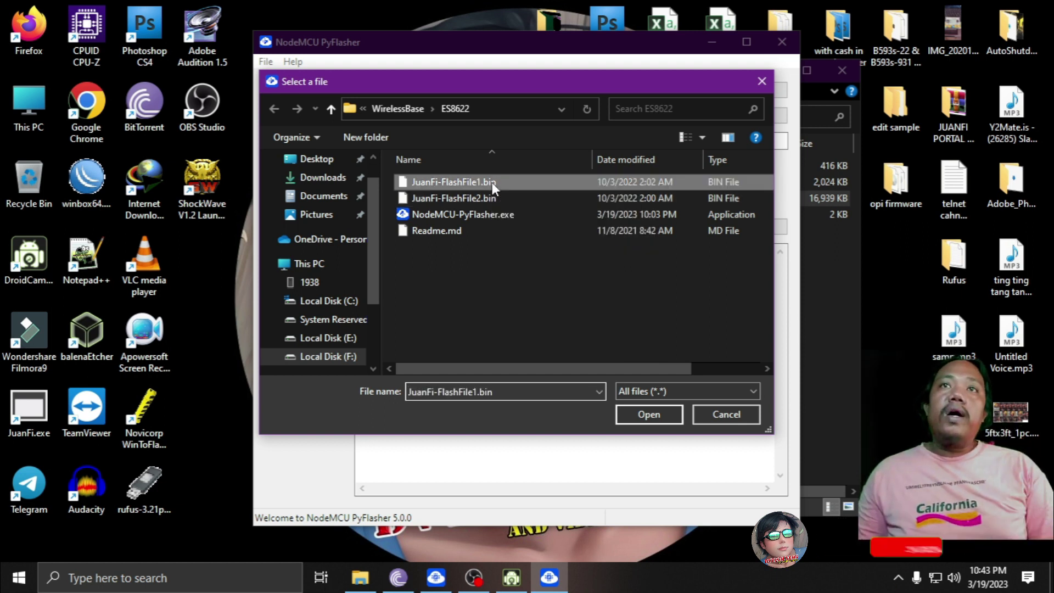
double_click(492, 183)
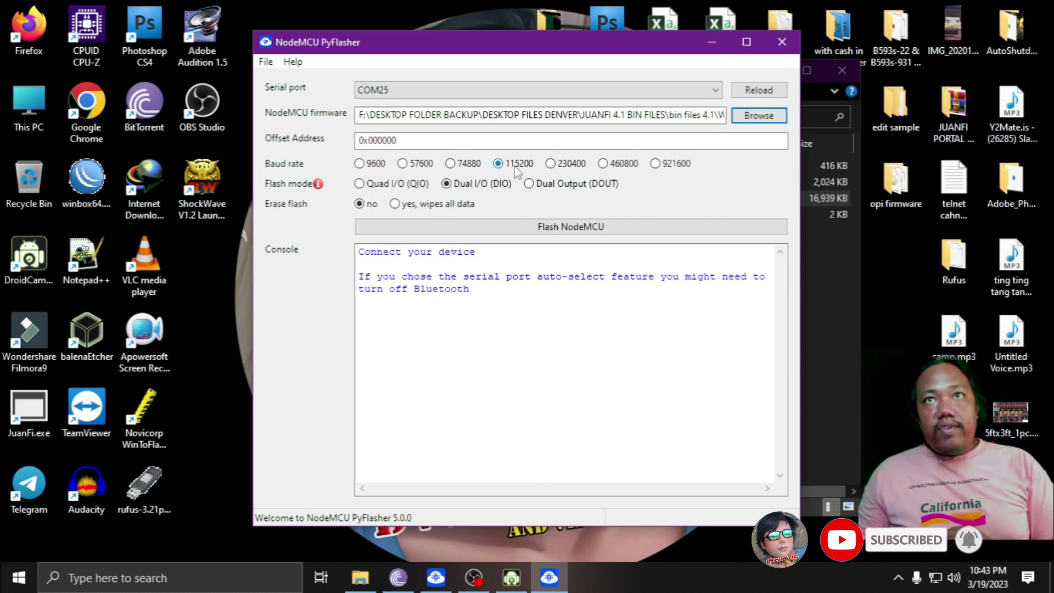
mouse_move(299, 187)
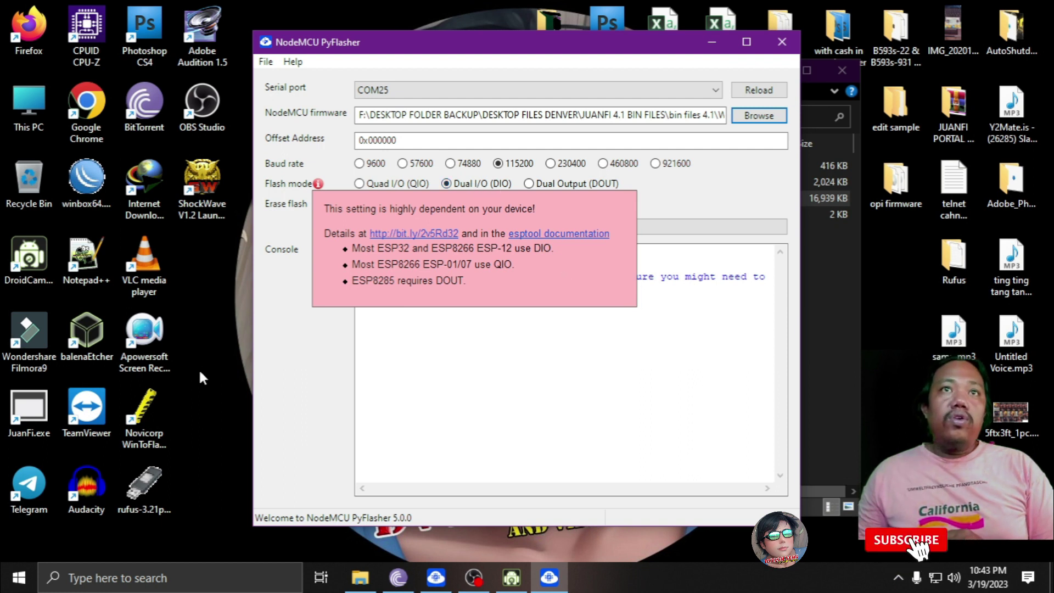
left_click(423, 416)
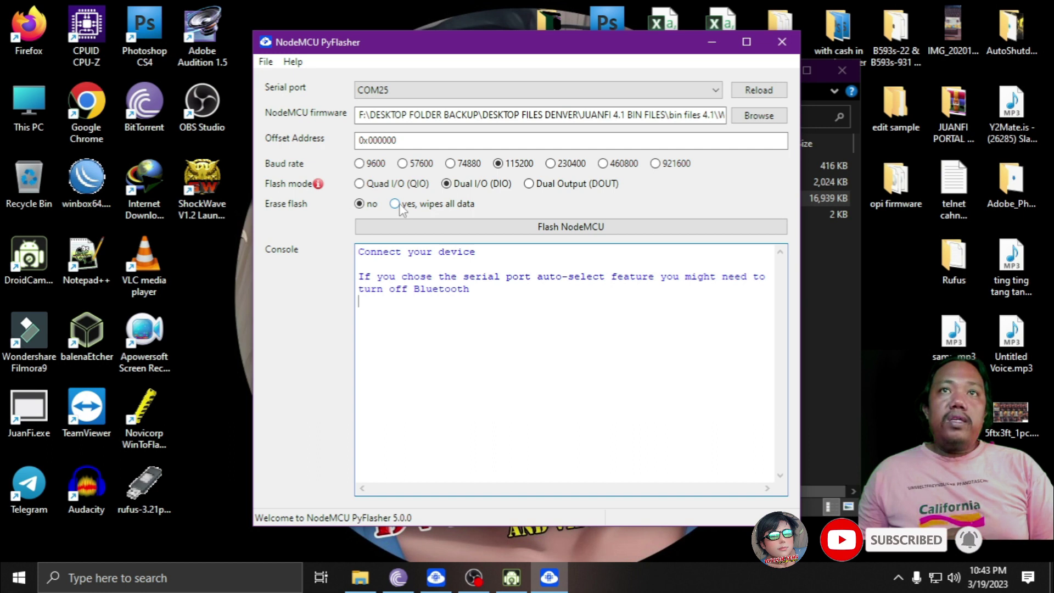
left_click(507, 228)
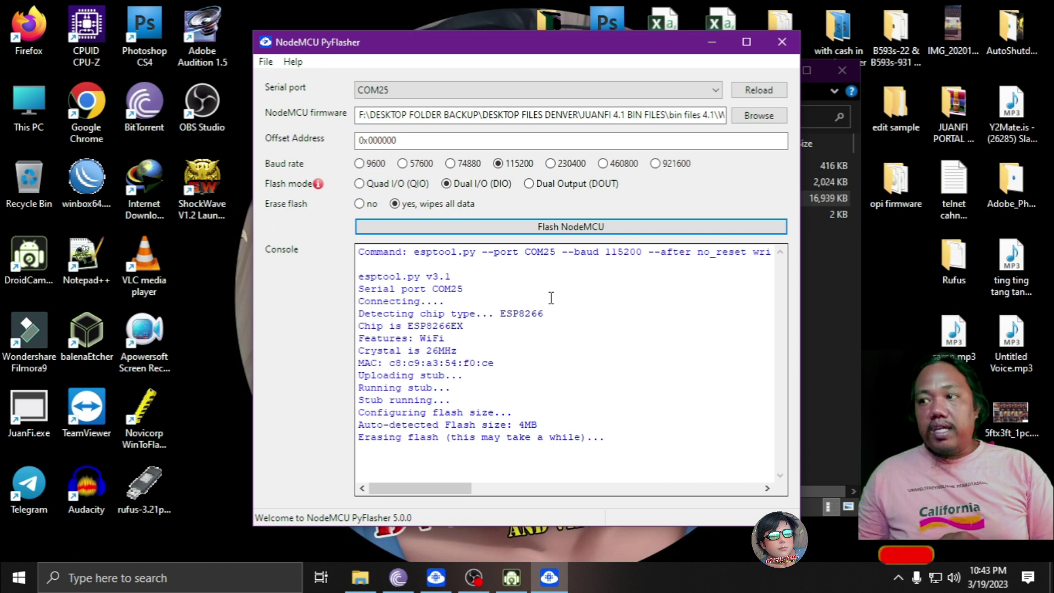
- Refresh the desktop while the first JuanFi bin file is erased and flashed
left_click(916, 402)
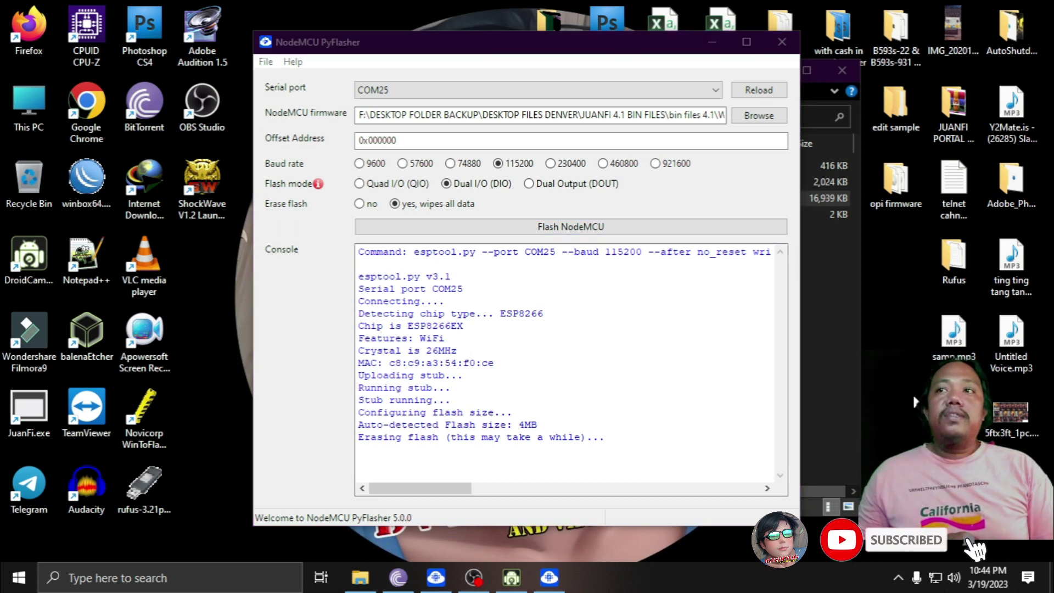
right_click(915, 402)
left_click(900, 260)
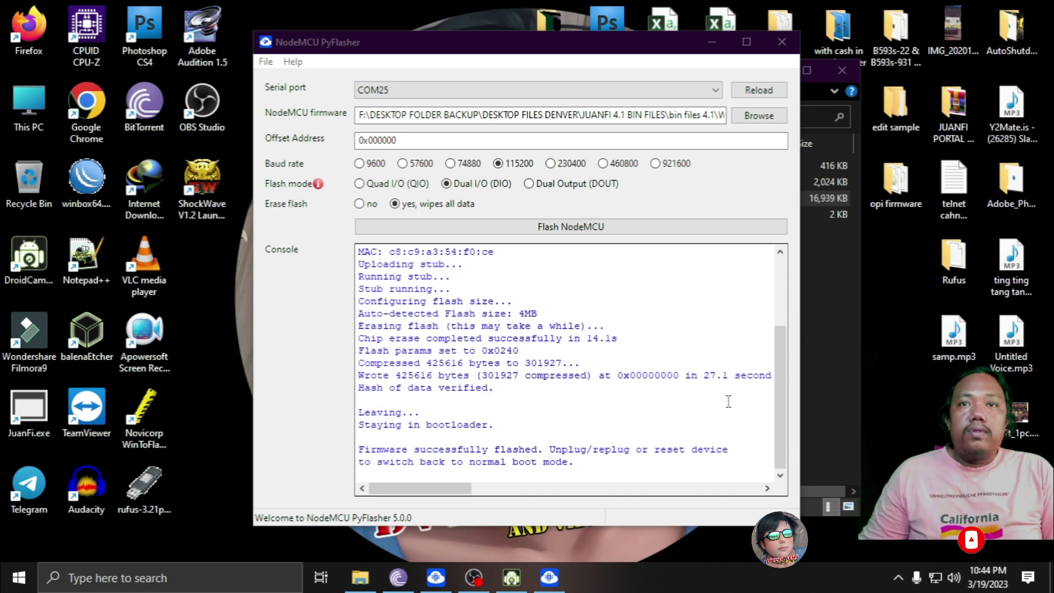
- Flash JuanFi-FlashFile2.bin at offset 0x200000 with Erase flash set to no
left_click(766, 118)
left_click(766, 122)
left_click(458, 199)
double_click(458, 199)
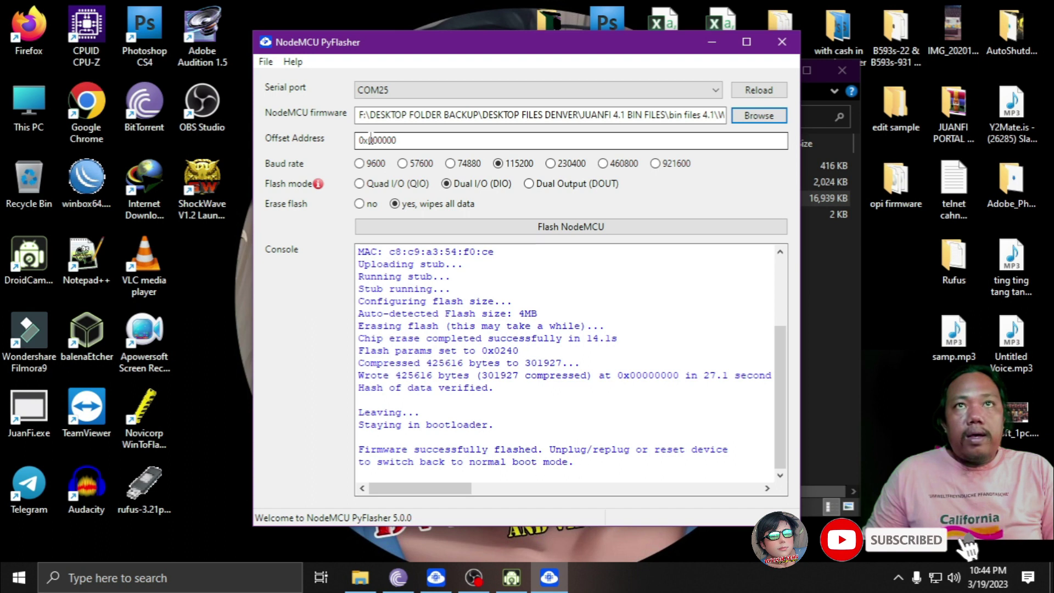
left_click(371, 140)
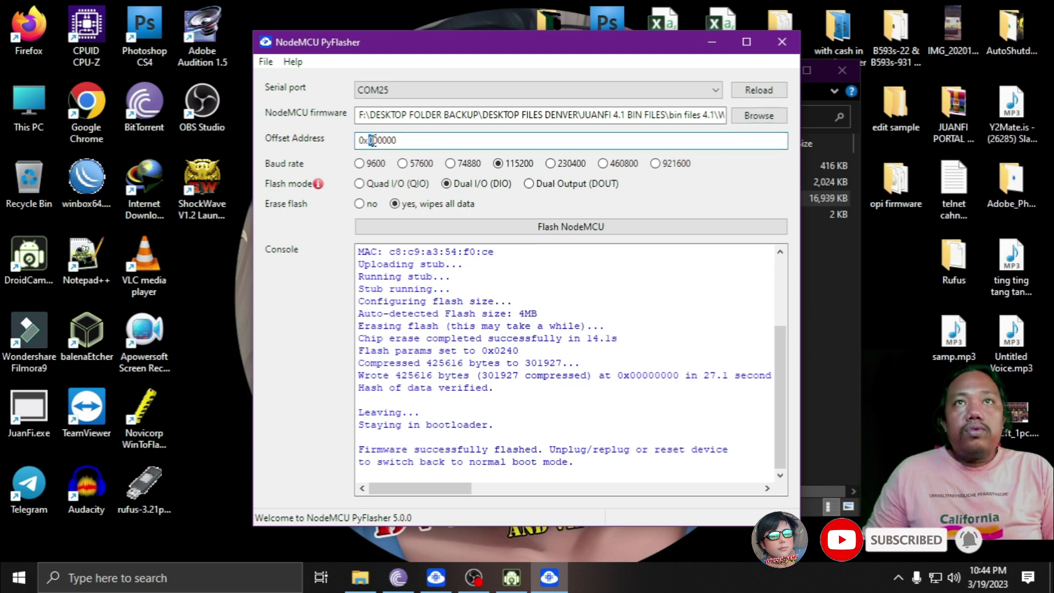
type("2")
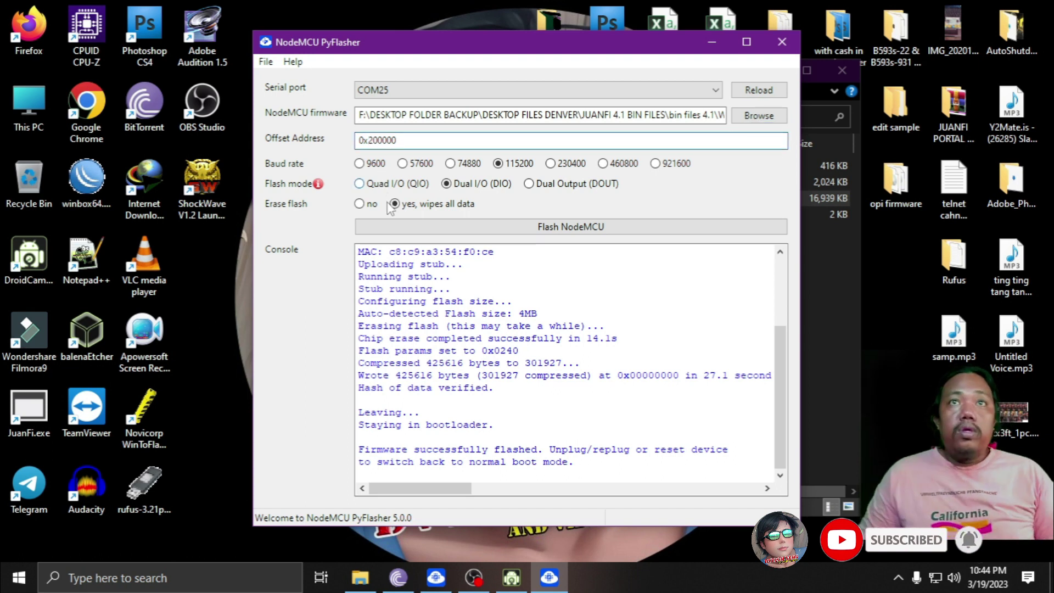
left_click(361, 204)
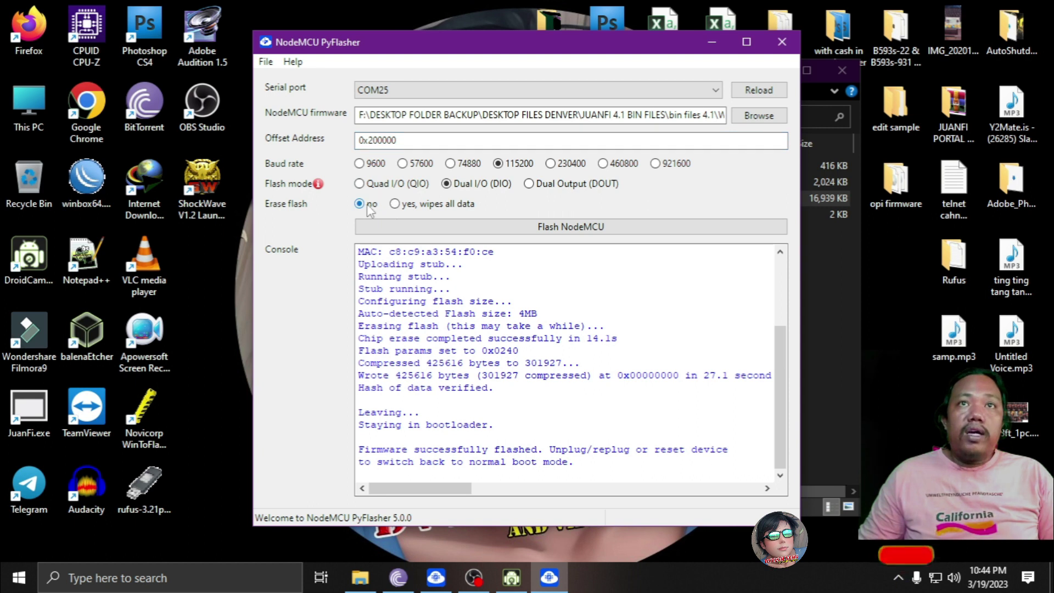
left_click(554, 233)
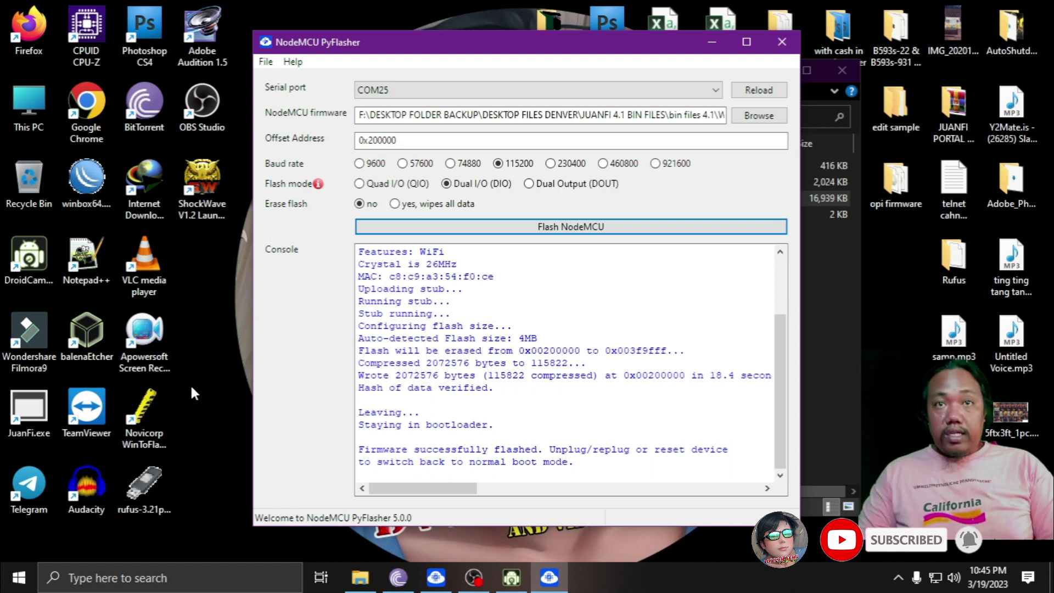
- Close PyFlasher and the Explorer window, then refresh the desktop
left_click(781, 44)
key("alt+F4")
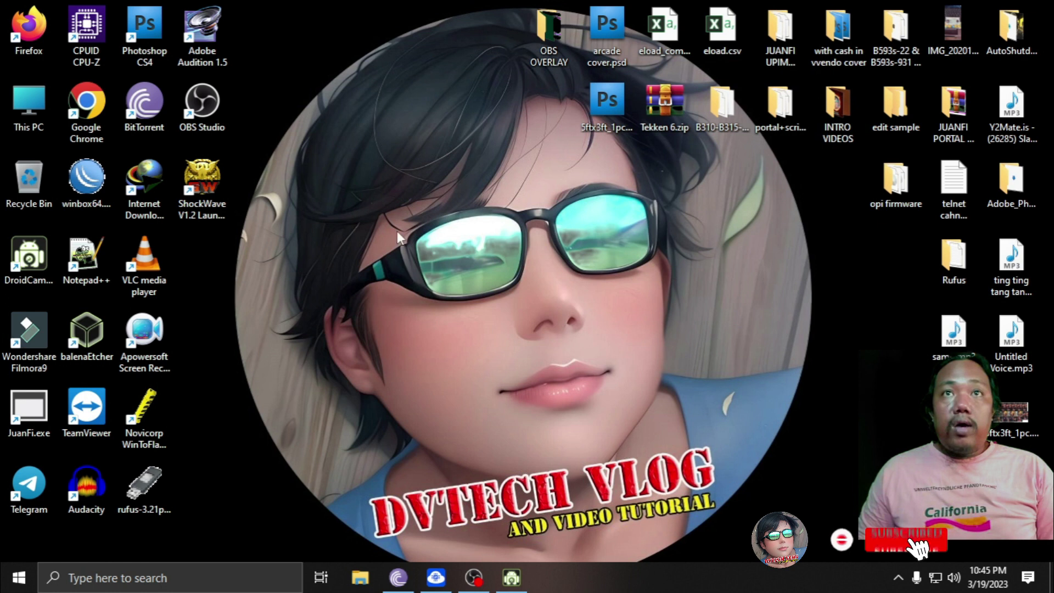
right_click(397, 230)
left_click(439, 275)
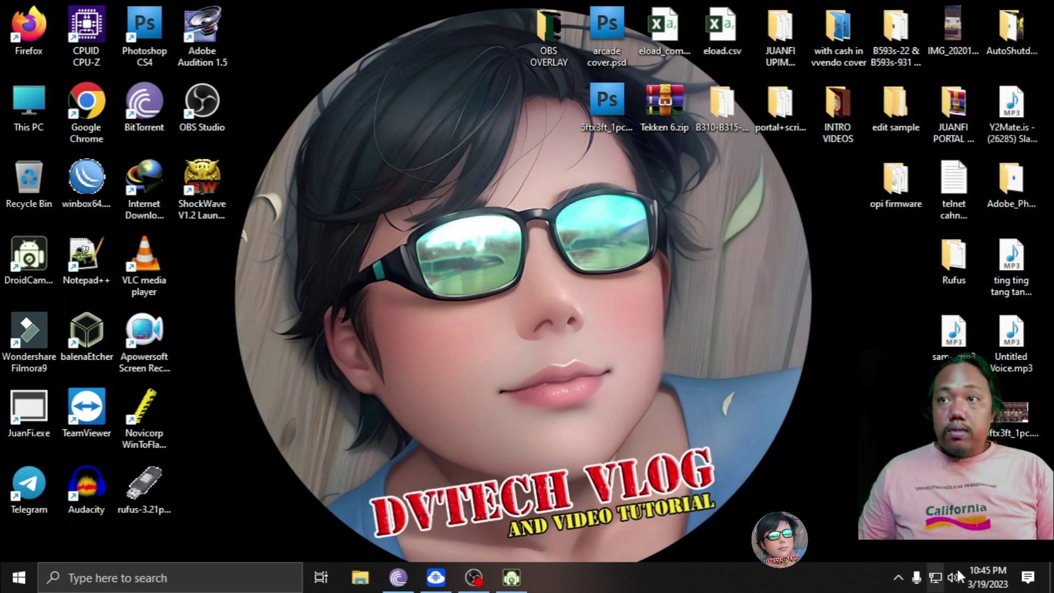
- Connect to the JuanFi Setup Wi-Fi network and launch a web browser
left_click(939, 578)
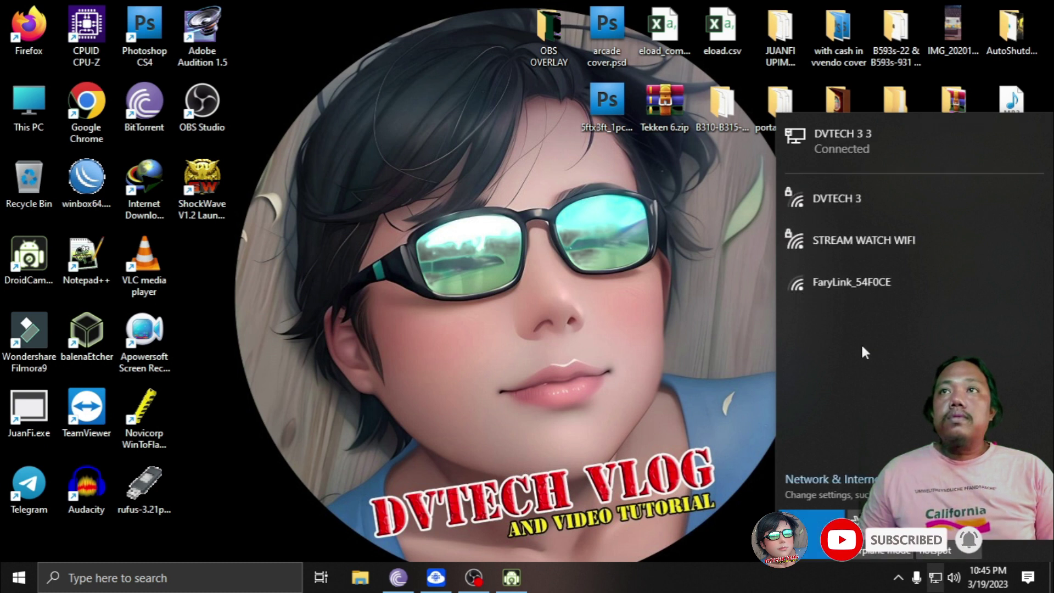
left_click(872, 238)
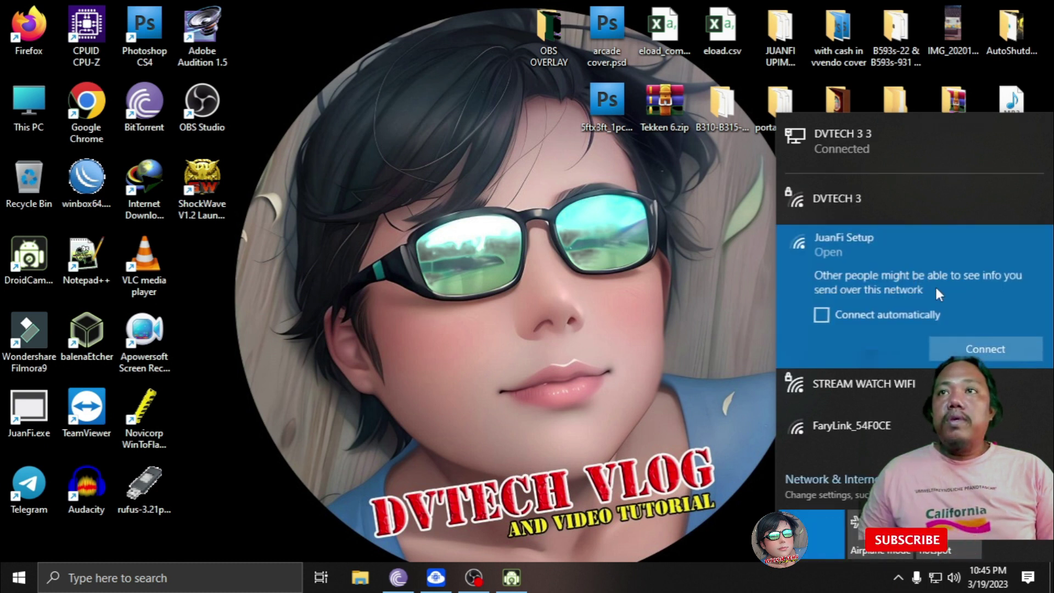
left_click(983, 349)
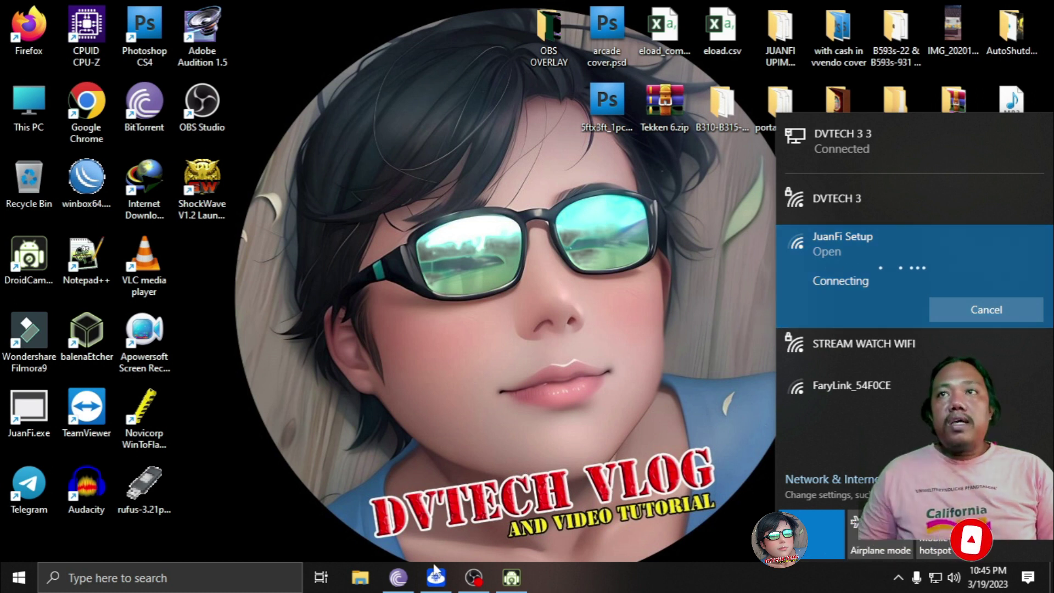
left_click(85, 115)
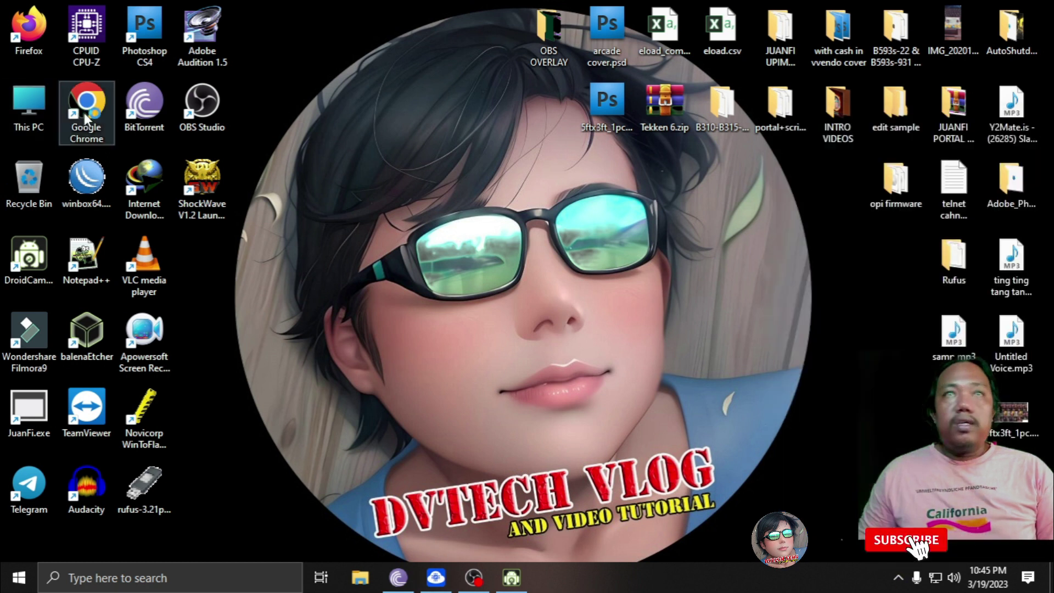
double_click(198, 174)
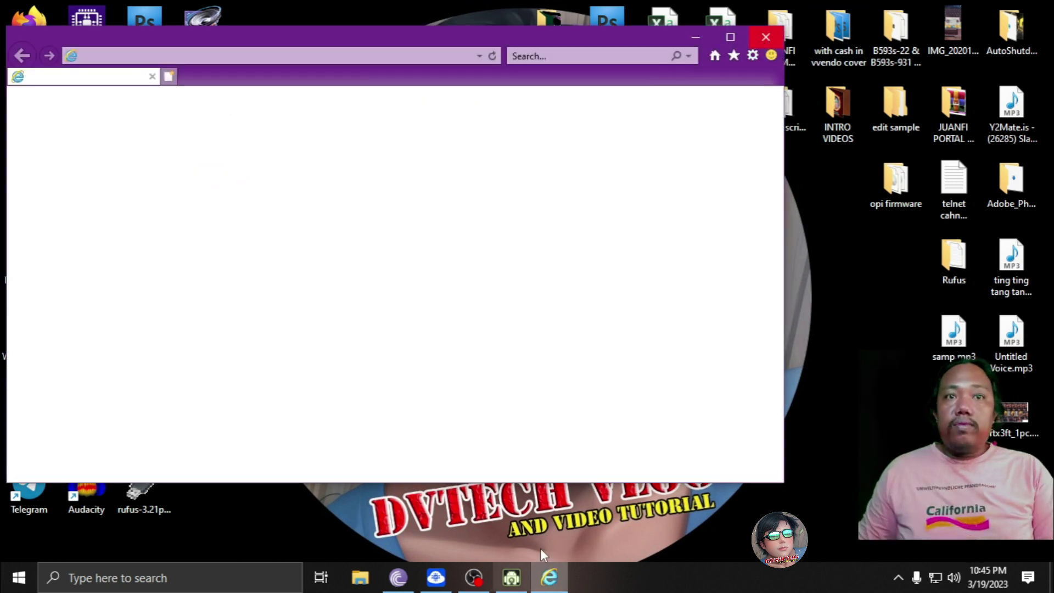
- Close Internet Explorer, launch Chrome, and go to 172.217.28.1 via the address bar suggestion
left_click(766, 36)
double_click(86, 104)
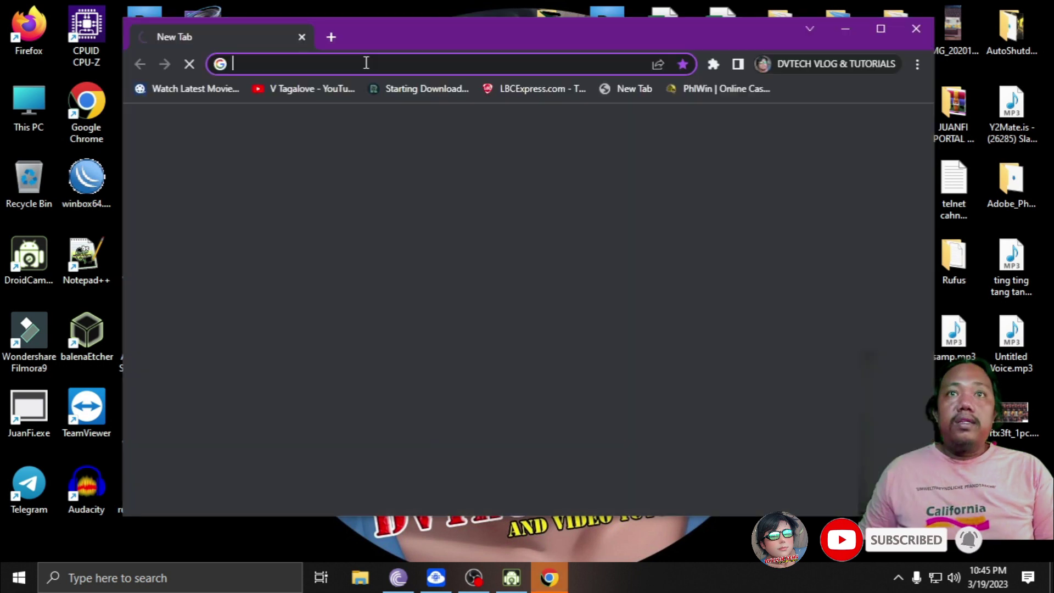
left_click(355, 72)
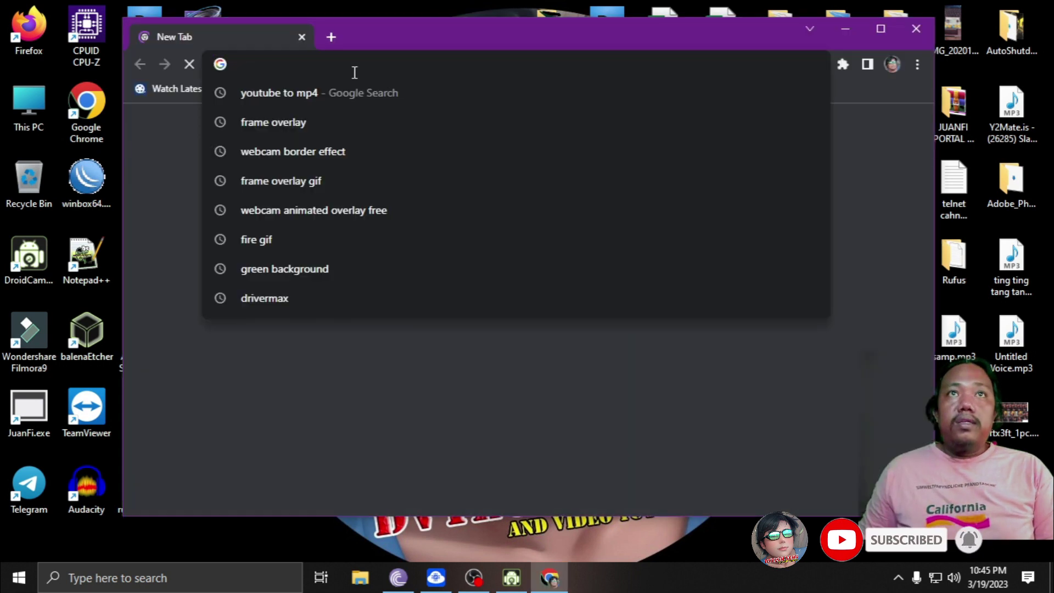
type("12")
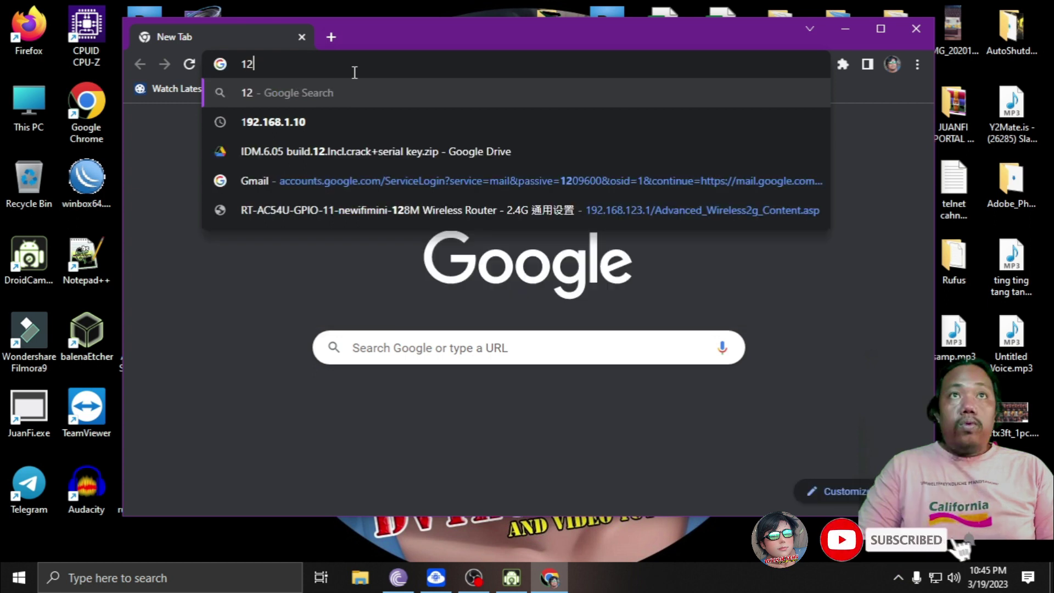
key("BackSpace")
type("72")
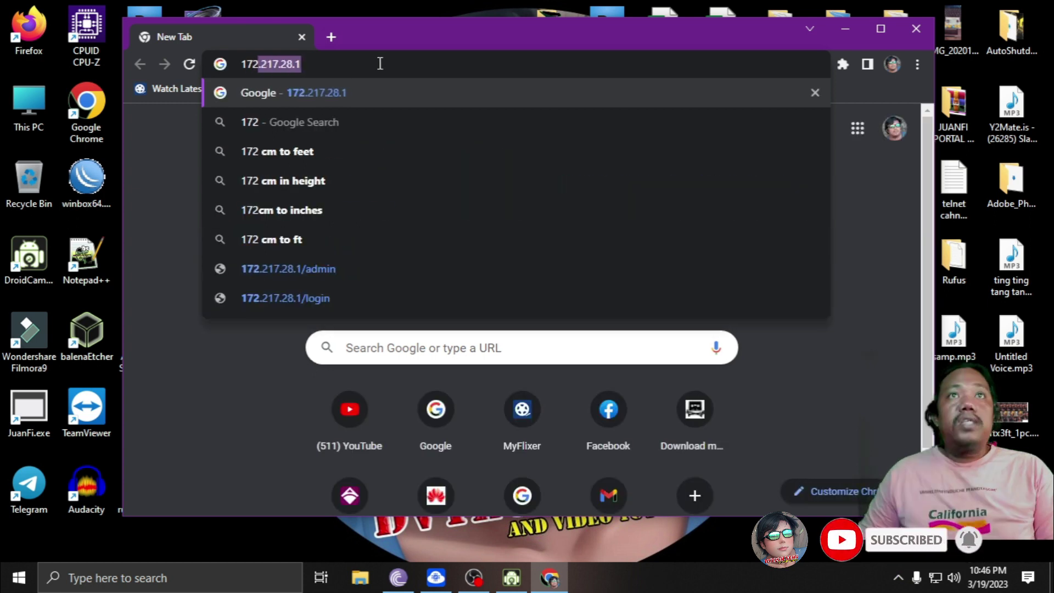
left_click(571, 265)
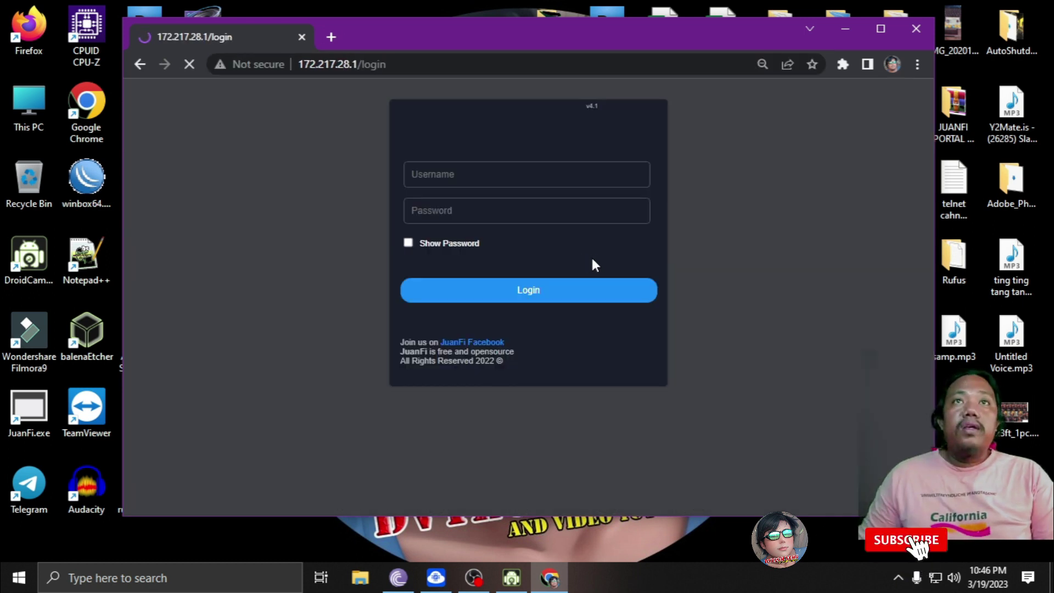
- Maximize Chrome, log in with the admin username and password, and dismiss the breach and save-password prompts
left_click(881, 28)
left_click(470, 201)
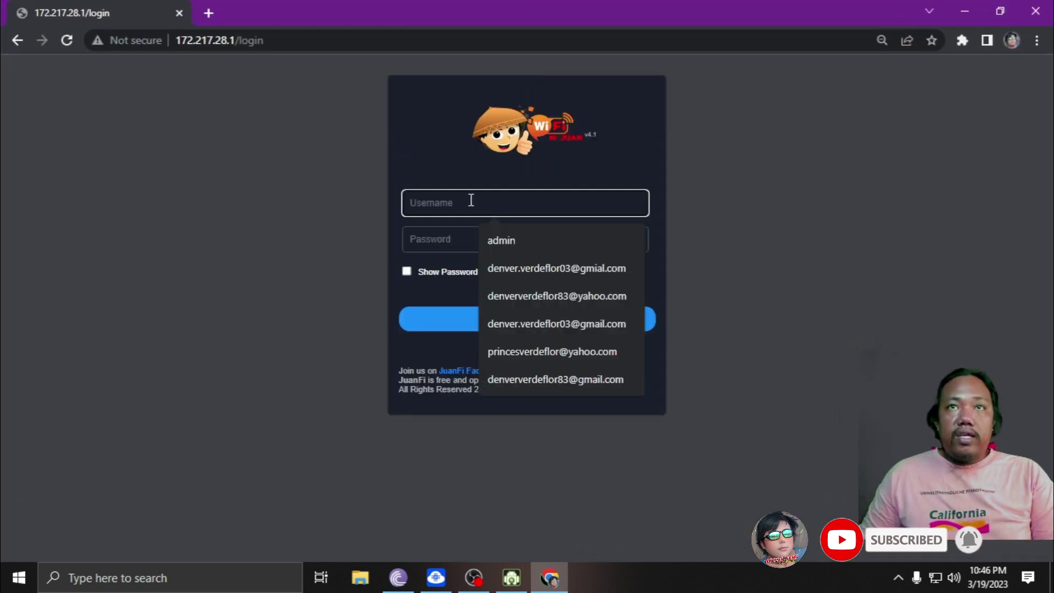
type("admin")
key("Tab")
type("admin")
key("Return")
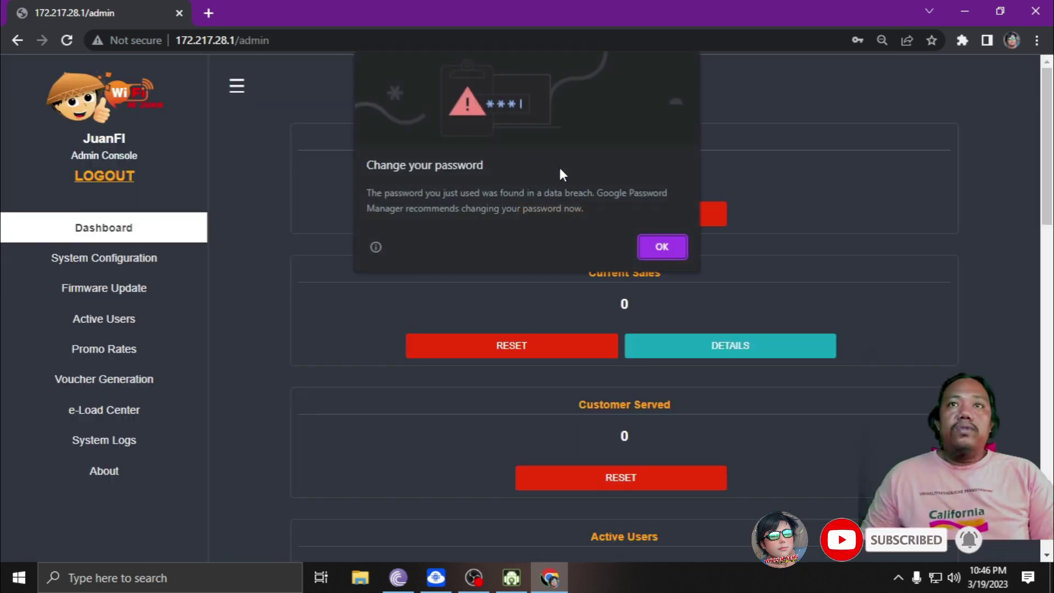
left_click(663, 248)
left_click(904, 256)
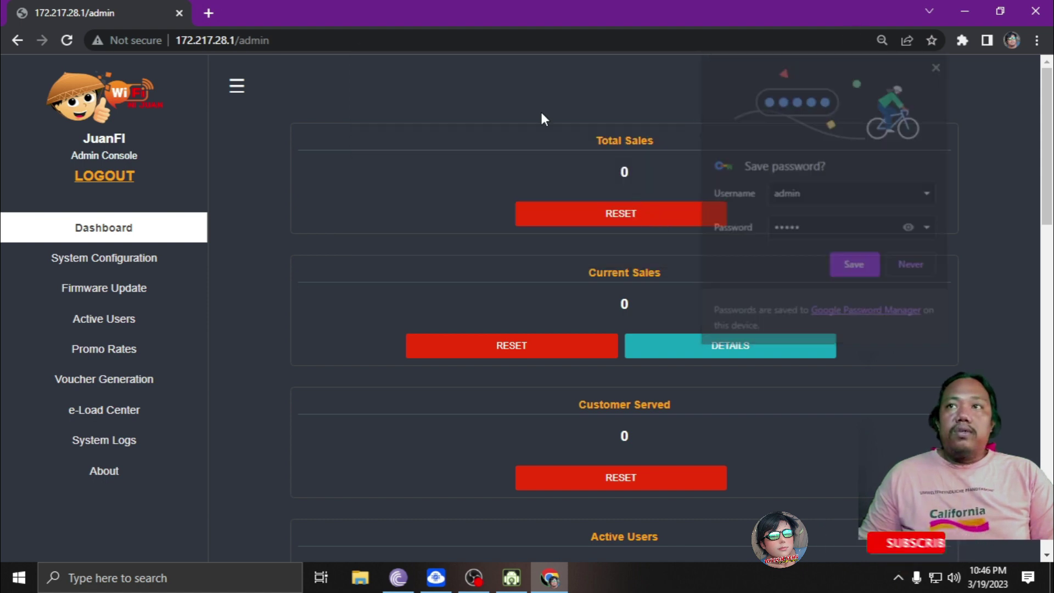